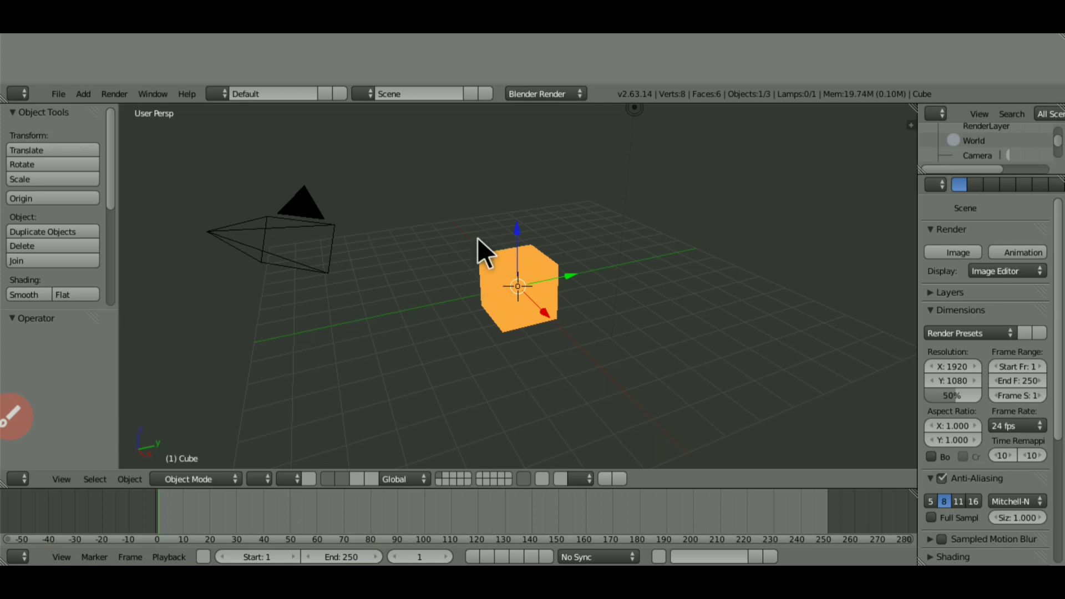
Step: Place the 3D cursor on the grid right of the cube and start a move on the cube
{"action": "left_click", "coordinate": [673, 298]}
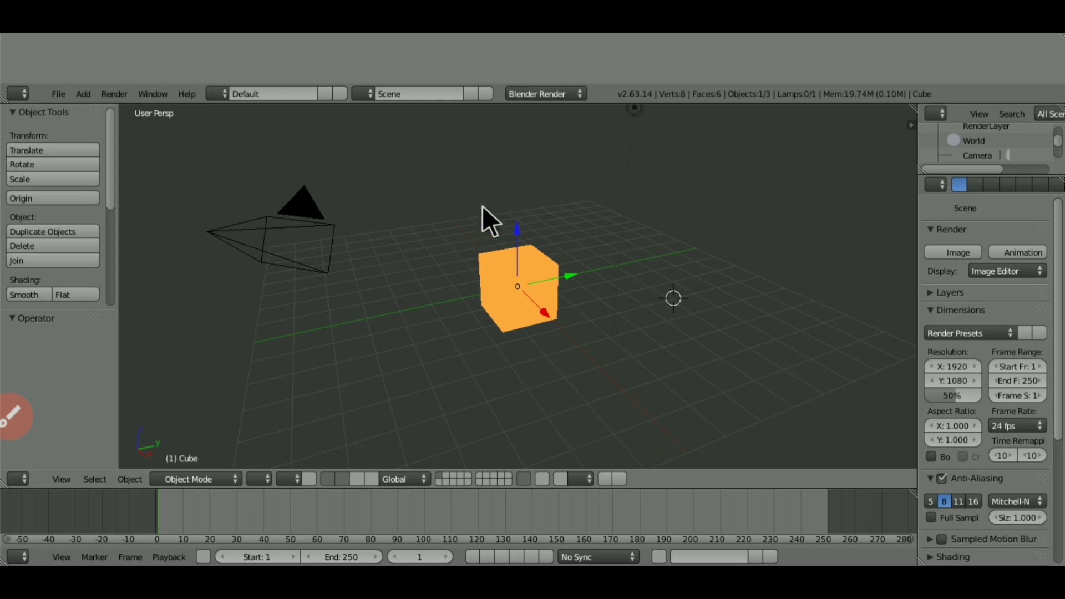
{"action": "left_click", "coordinate": [75, 145]}
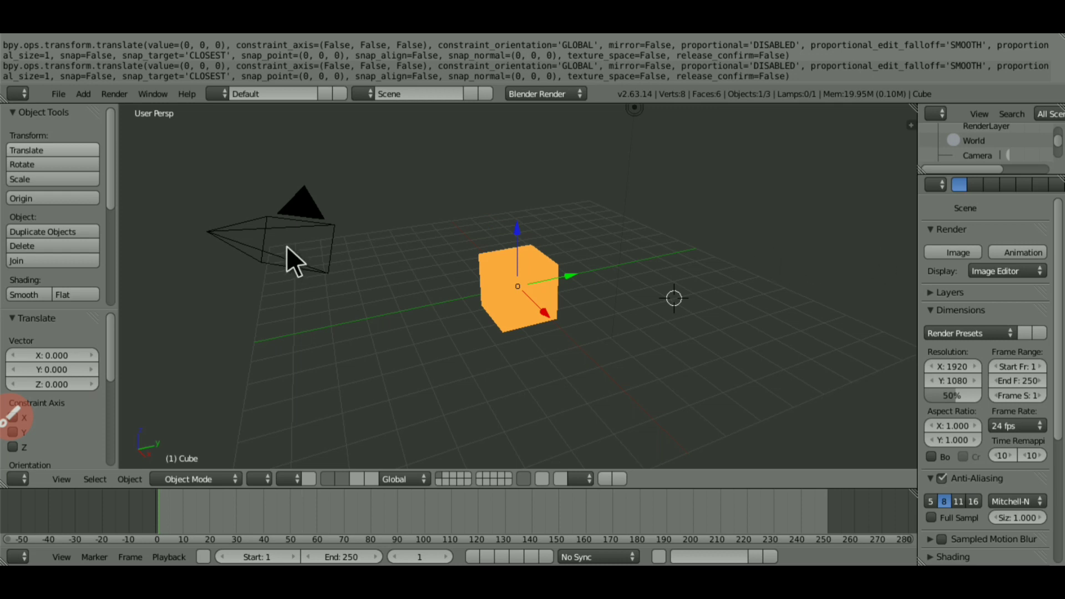
Step: Set the Translate panel's X offset to 0.750 to shift the cube along X
{"action": "left_click", "coordinate": [367, 92]}
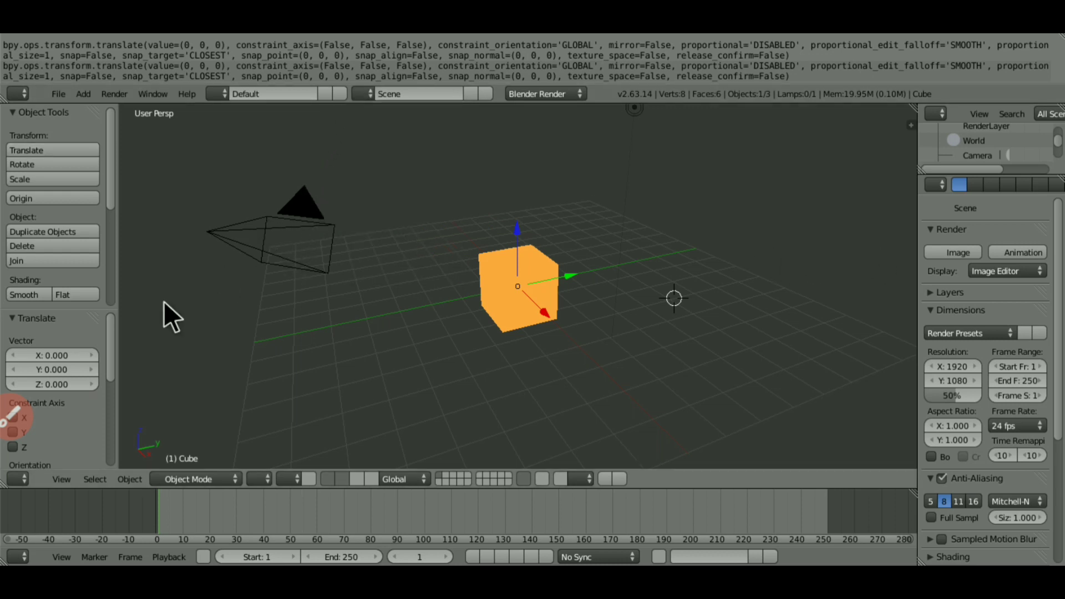
{"action": "left_click", "coordinate": [90, 356]}
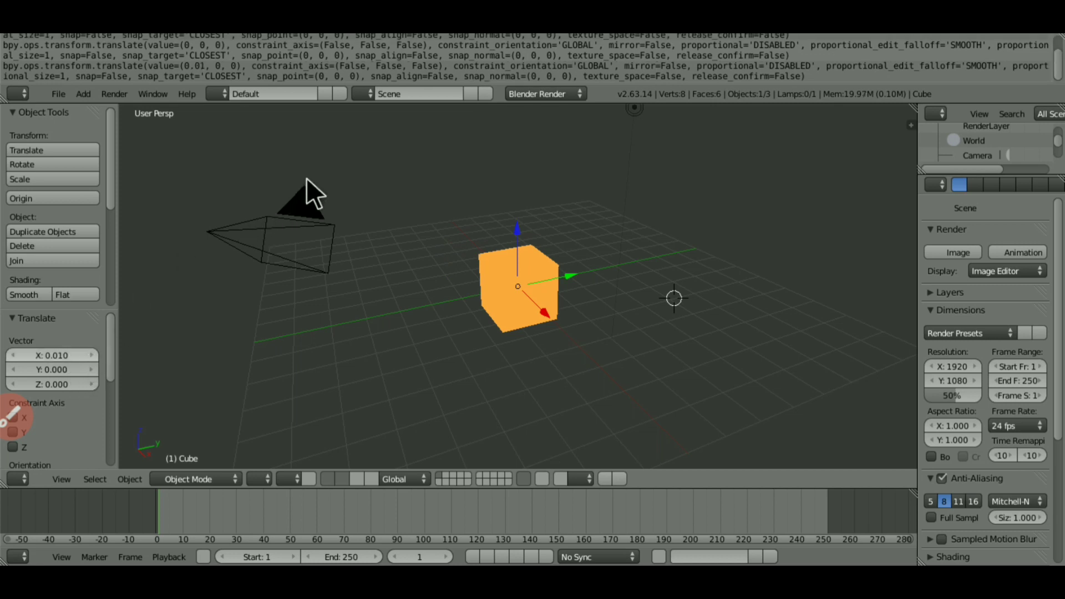
{"action": "left_click_drag", "start_coordinate": [325, 224], "coordinate": [762, 223]}
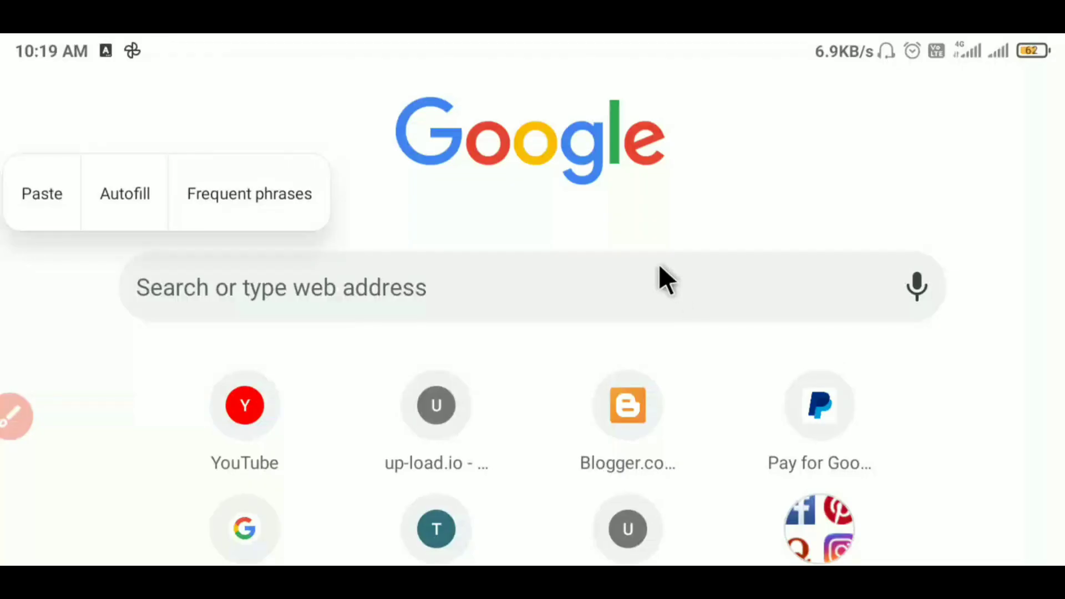
{"action": "left_click", "coordinate": [659, 281]}
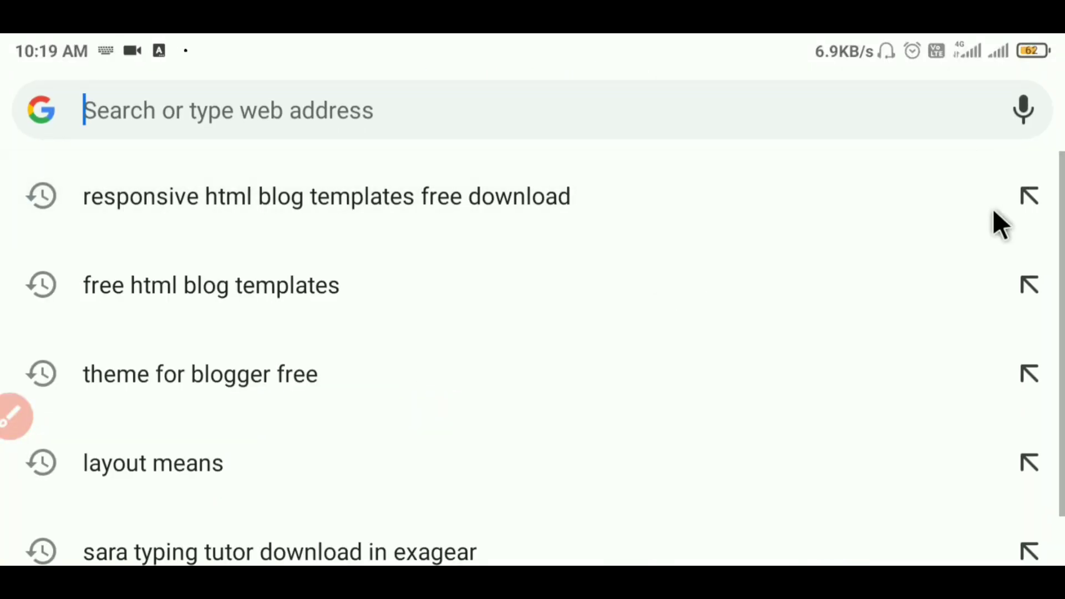
Step: Paste the copied uploadroot.com link into Chrome's address bar and load the page
{"action": "key", "text": "Escape"}
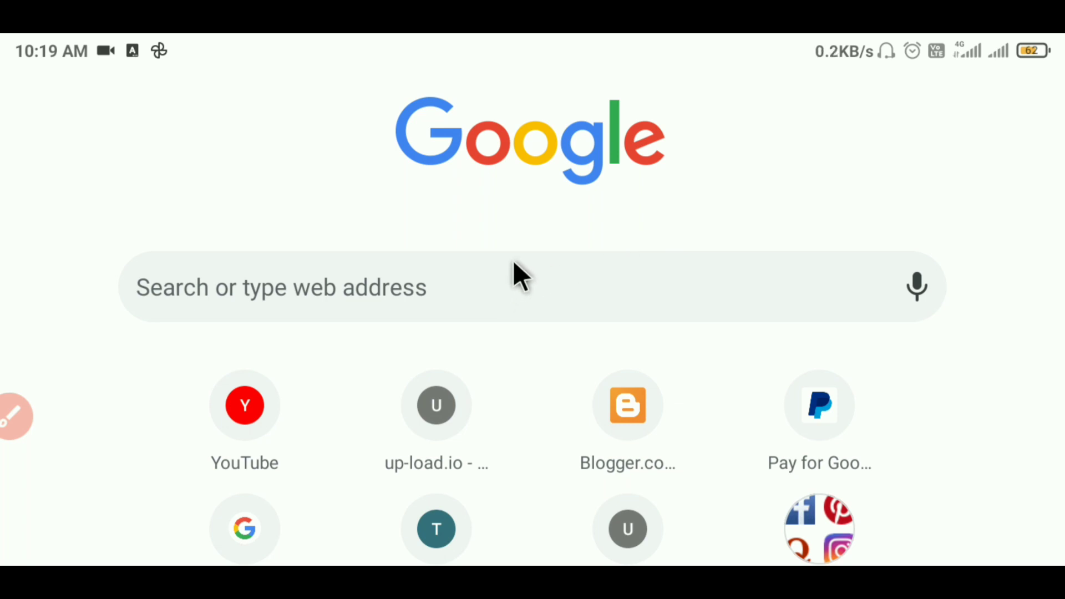
{"action": "left_click", "coordinate": [509, 291]}
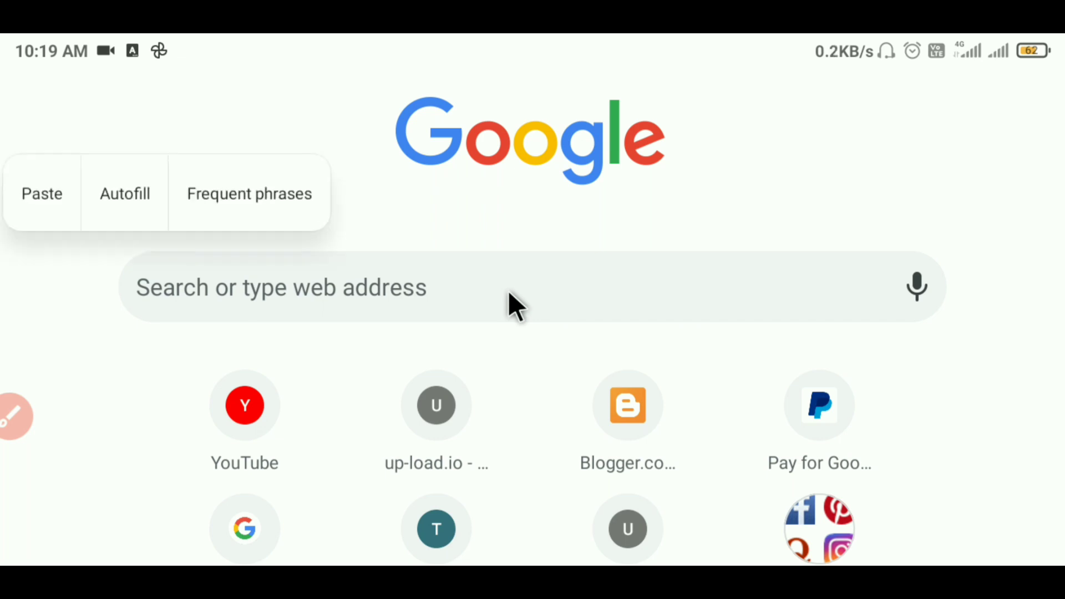
{"action": "left_click", "coordinate": [48, 191]}
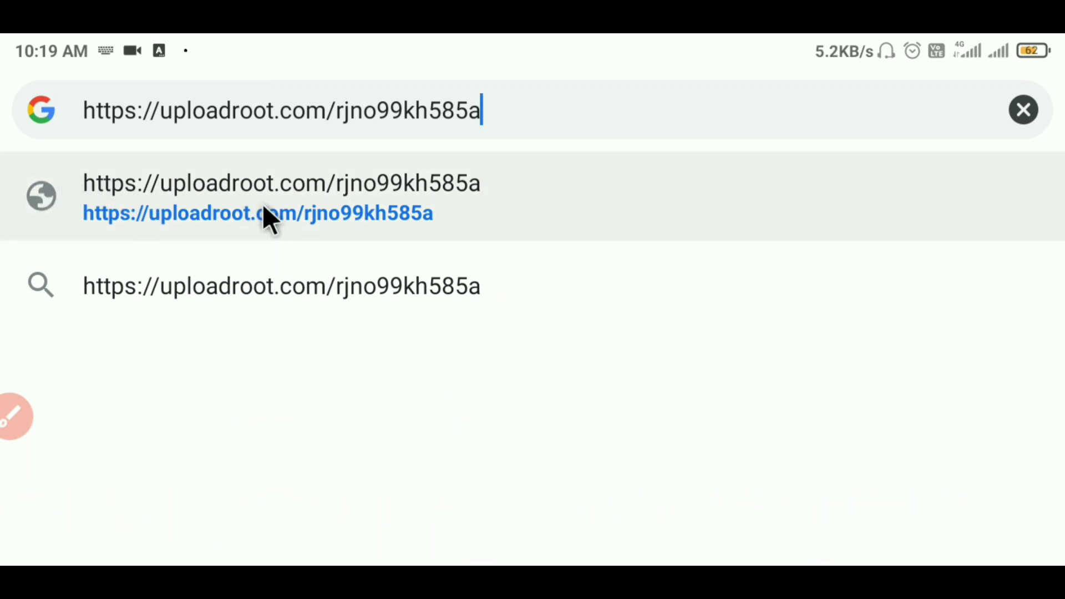
{"action": "left_click", "coordinate": [264, 207]}
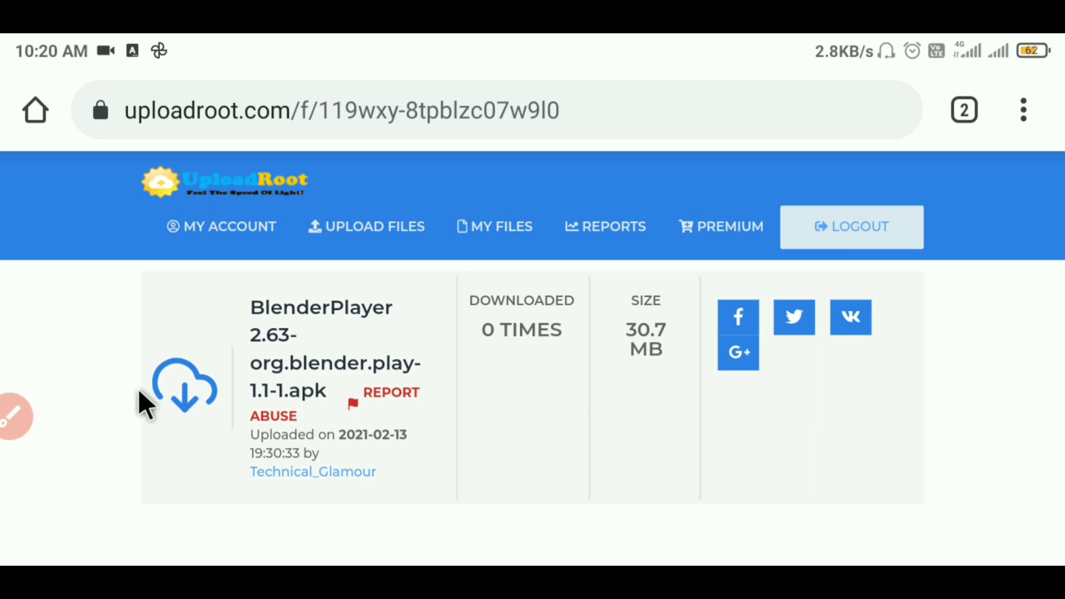
Step: Circle the BlenderPlayer file entry with the screen drawing tool, then clear the drawing
{"action": "left_click", "coordinate": [12, 416]}
{"action": "mouse_move", "coordinate": [189, 408]}
{"action": "left_mouse_down"}
{"action": "mouse_move", "coordinate": [340, 243]}
{"action": "mouse_move", "coordinate": [227, 389]}
{"action": "left_mouse_up"}
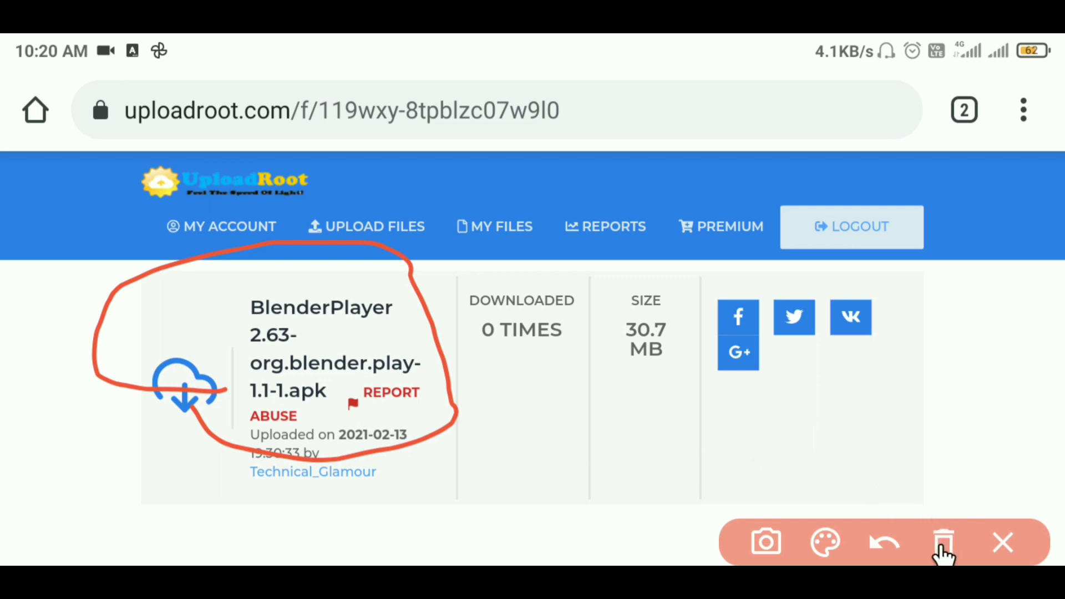
{"action": "left_click", "coordinate": [943, 544]}
{"action": "left_click", "coordinate": [1003, 544]}
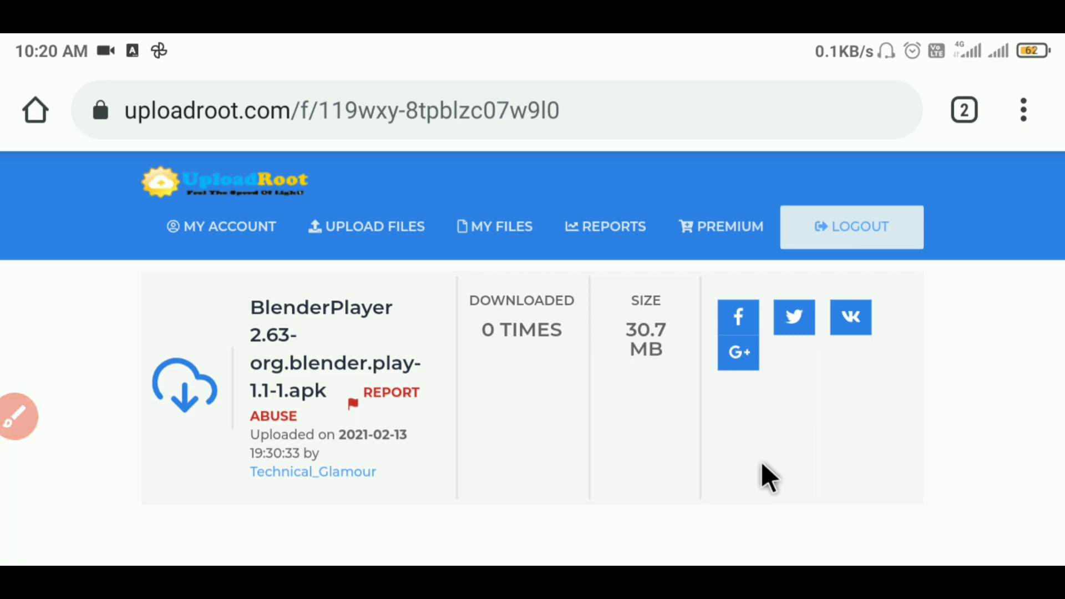
Step: Press CREATE DOWNLOAD LINK for the apk and scroll to the Well Done box
{"action": "scroll", "coordinate": [762, 462], "scroll_direction": "down", "scroll_amount": 2}
{"action": "scroll", "coordinate": [762, 463], "scroll_direction": "down", "scroll_amount": 3}
{"action": "scroll", "coordinate": [764, 466], "scroll_direction": "down", "scroll_amount": 2}
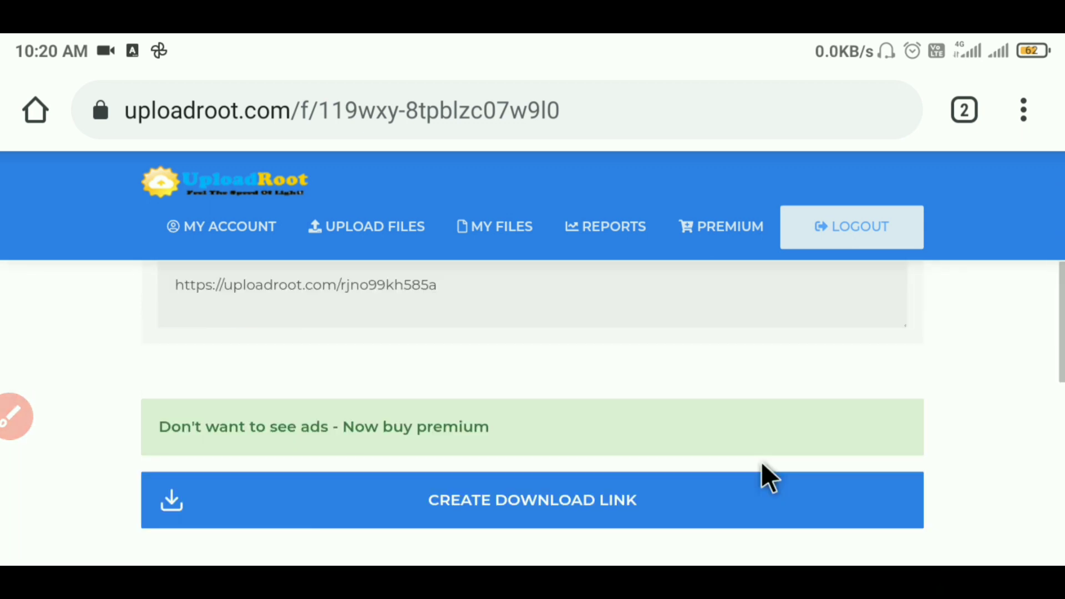
{"action": "left_click", "coordinate": [519, 507]}
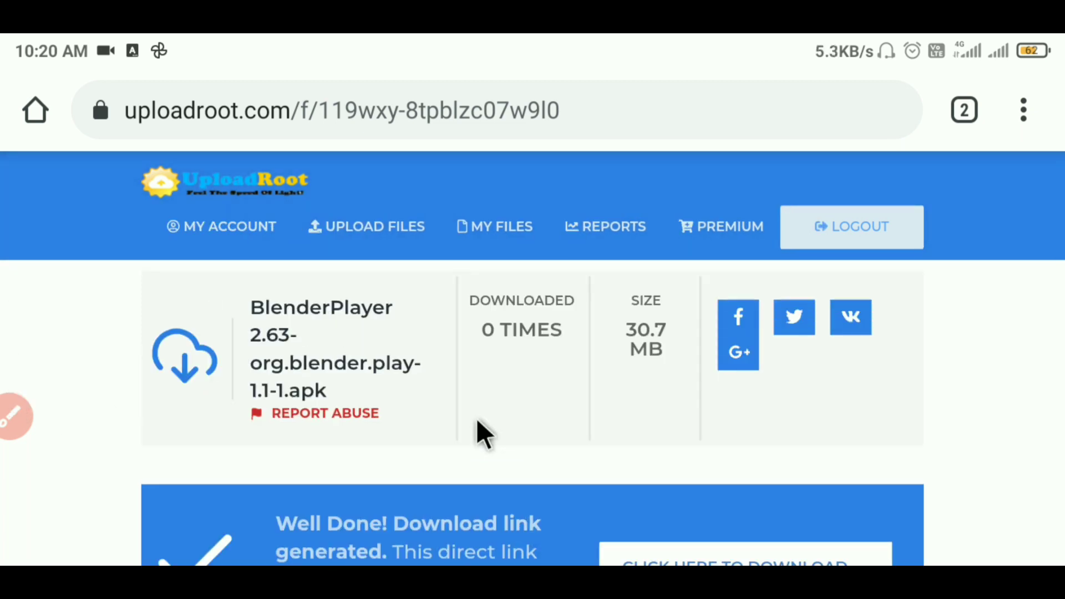
{"action": "scroll", "coordinate": [477, 419], "scroll_direction": "down", "scroll_amount": 2}
{"action": "scroll", "coordinate": [482, 433], "scroll_direction": "down", "scroll_amount": 2}
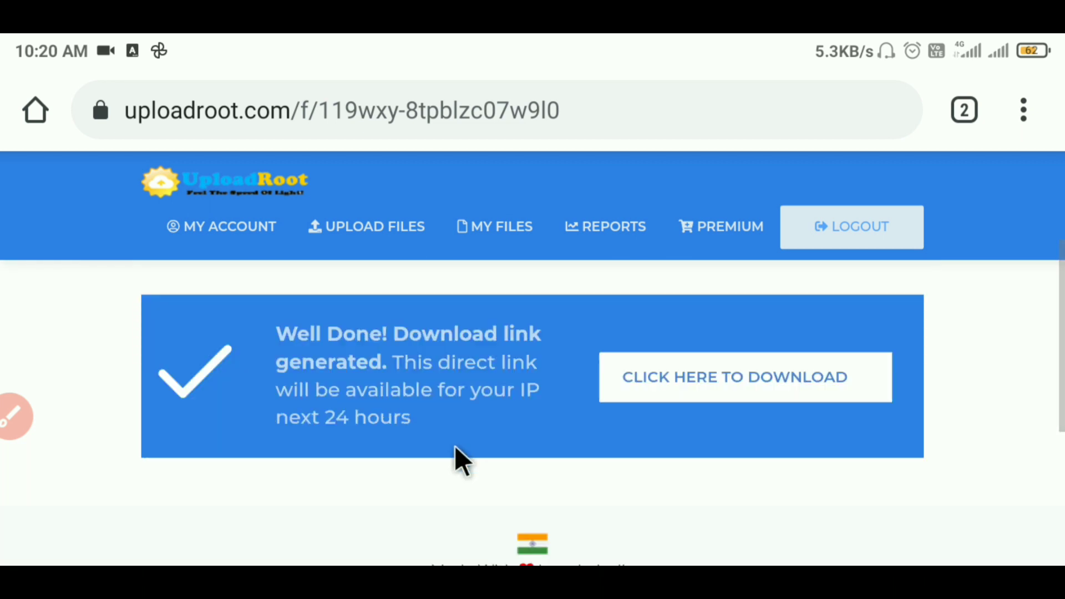
Step: Open the CLICK HERE TO DOWNLOAD link in a new tab to download the apk
{"action": "left_click", "coordinate": [746, 377]}
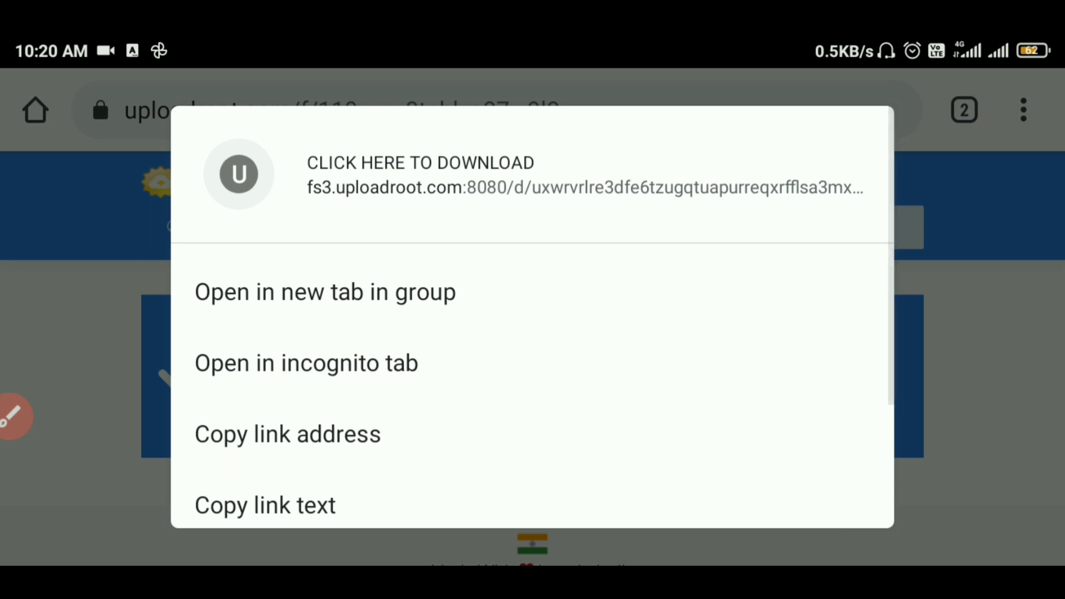
{"action": "left_click", "coordinate": [325, 292]}
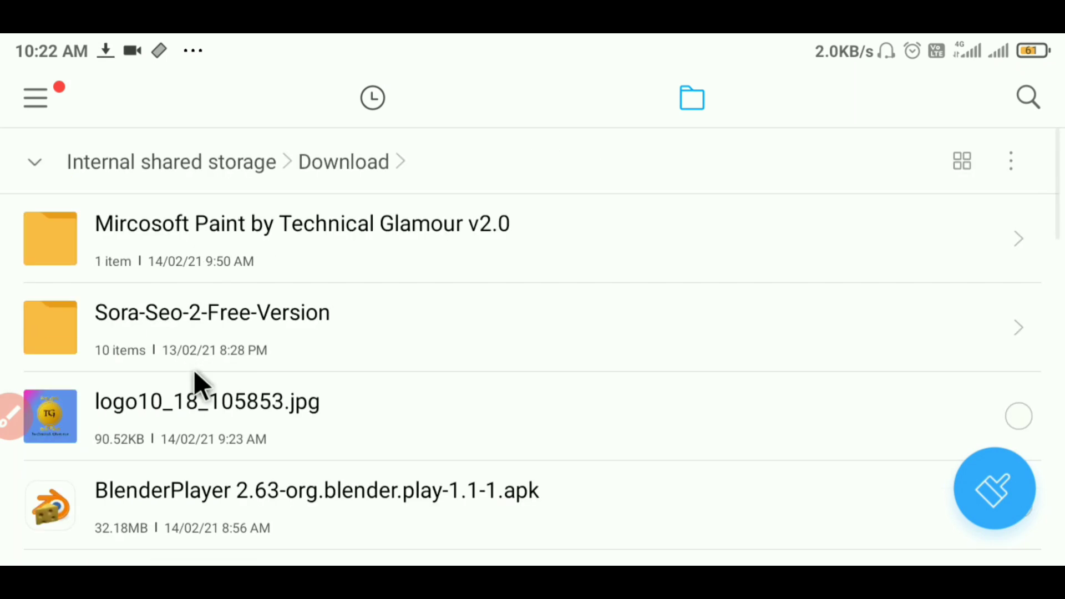
Step: Circle the BlenderPlayer apk in the Download folder, then scroll through the file list
{"action": "scroll", "coordinate": [369, 428], "scroll_direction": "down", "scroll_amount": 2}
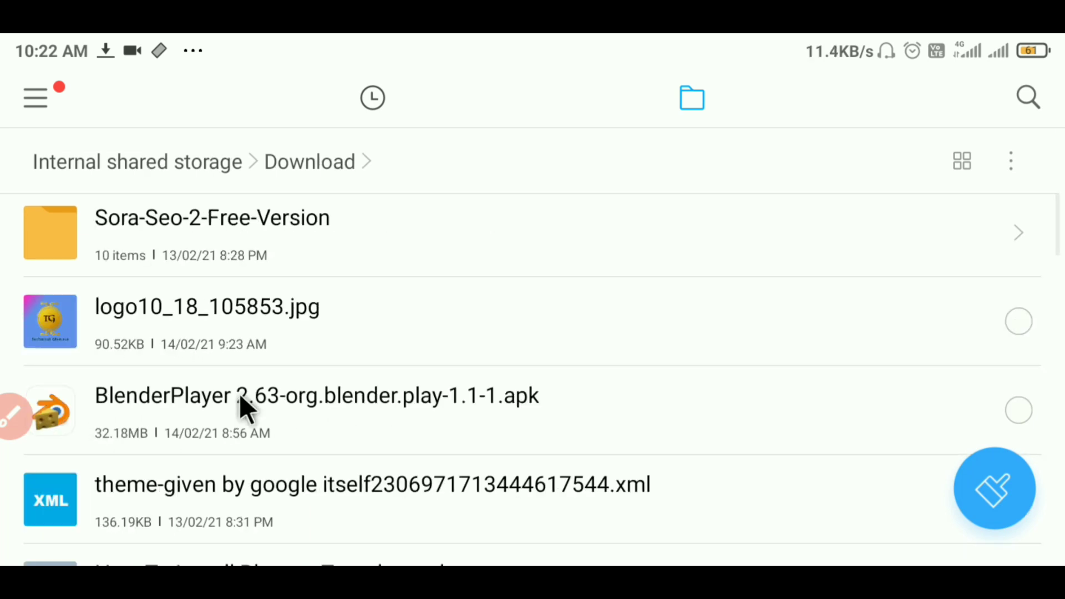
{"action": "left_click", "coordinate": [13, 423]}
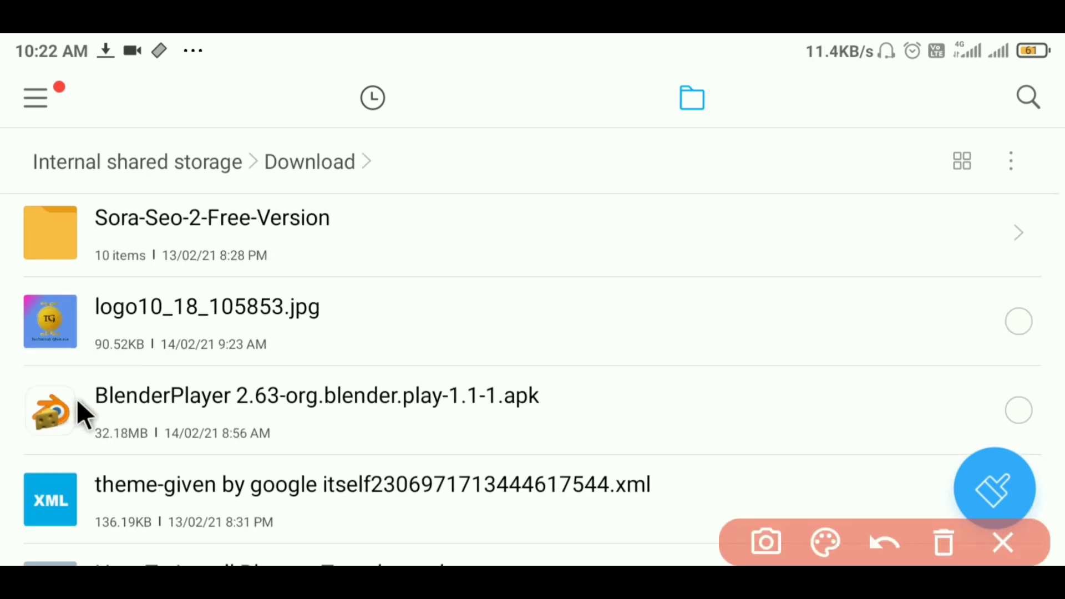
{"action": "mouse_move", "coordinate": [74, 400]}
{"action": "left_mouse_down"}
{"action": "mouse_move", "coordinate": [625, 429]}
{"action": "mouse_move", "coordinate": [380, 457]}
{"action": "mouse_move", "coordinate": [67, 428]}
{"action": "mouse_move", "coordinate": [81, 422]}
{"action": "left_mouse_up"}
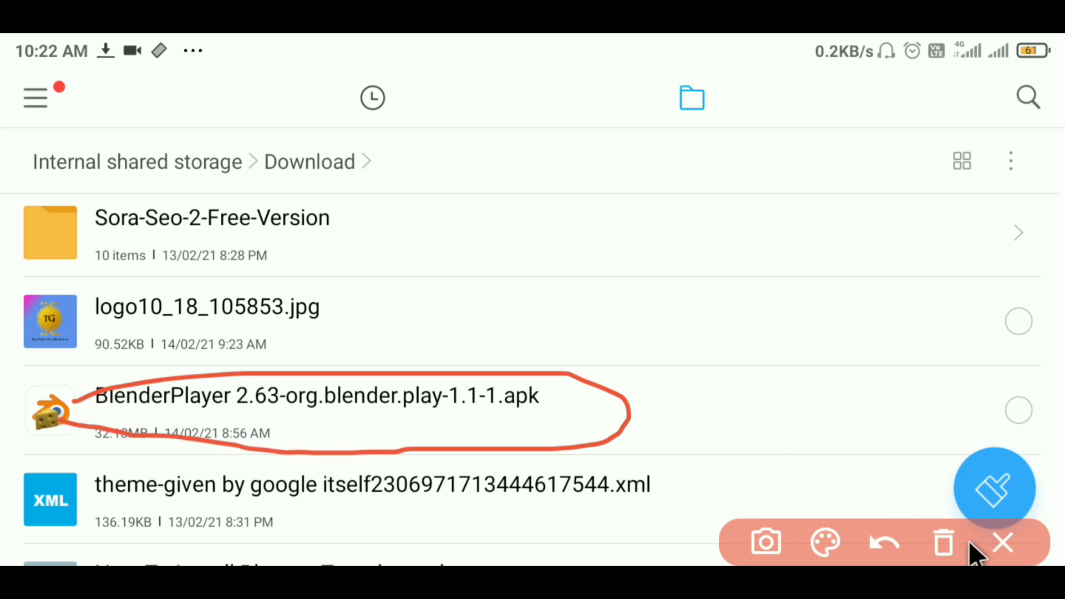
{"action": "left_click", "coordinate": [949, 544]}
{"action": "left_click", "coordinate": [1003, 543]}
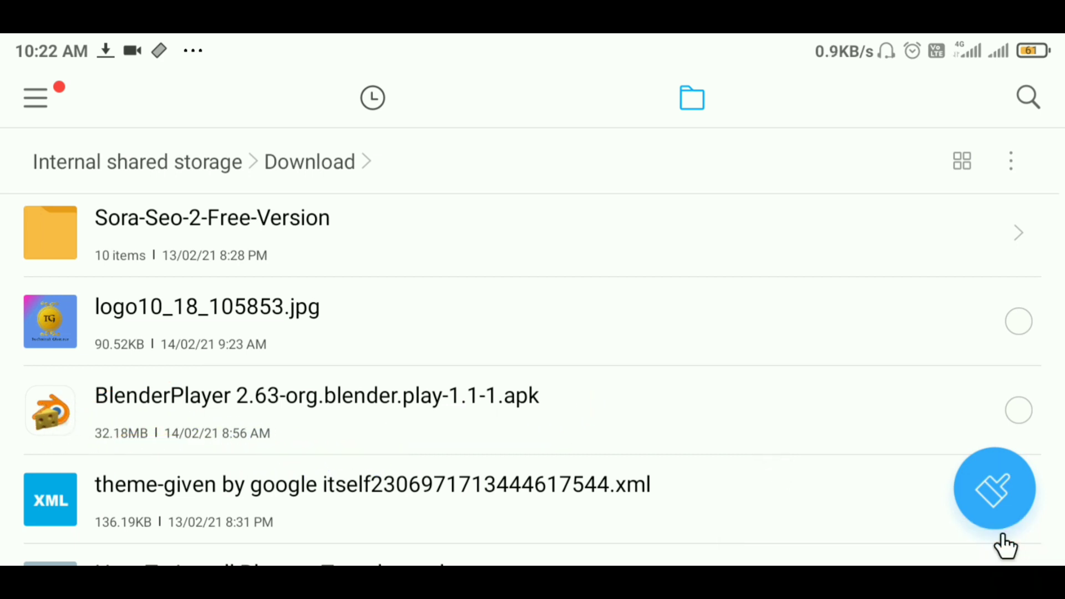
{"action": "scroll", "coordinate": [782, 437], "scroll_direction": "down", "scroll_amount": 3}
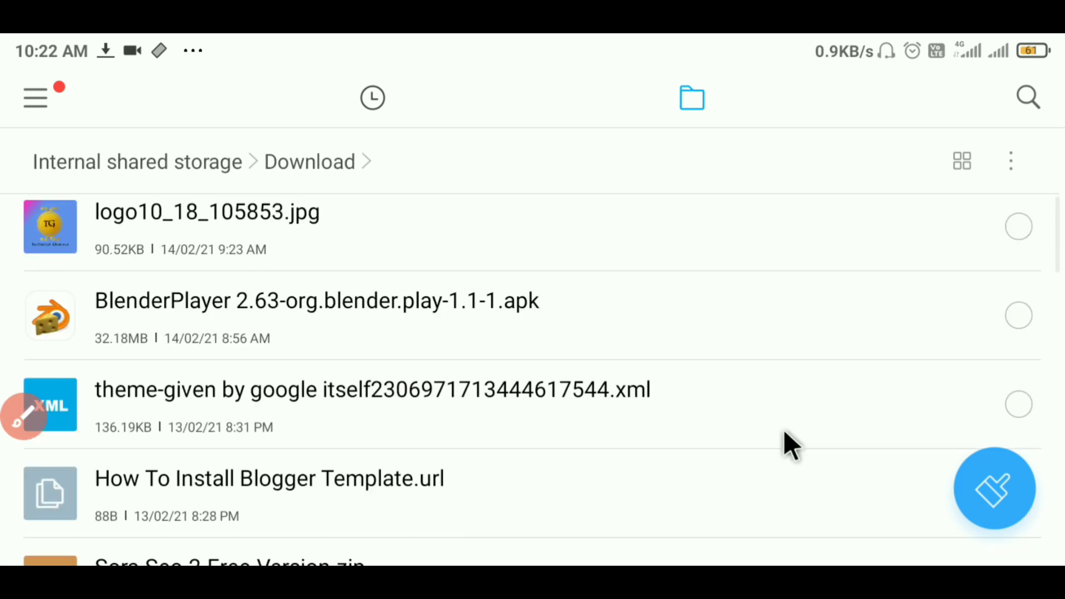
{"action": "scroll", "coordinate": [784, 429], "scroll_direction": "up", "scroll_amount": 3}
{"action": "scroll", "coordinate": [788, 427], "scroll_direction": "down", "scroll_amount": 3}
{"action": "scroll", "coordinate": [788, 426], "scroll_direction": "up", "scroll_amount": 3}
{"action": "scroll", "coordinate": [789, 426], "scroll_direction": "down", "scroll_amount": 4}
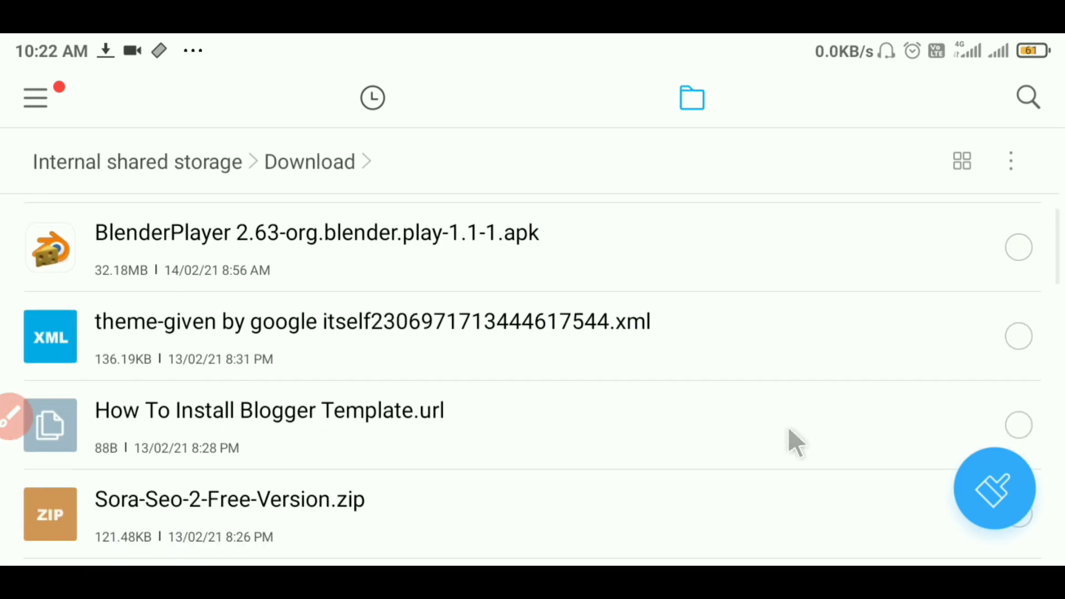
{"action": "scroll", "coordinate": [789, 426], "scroll_direction": "down", "scroll_amount": 1}
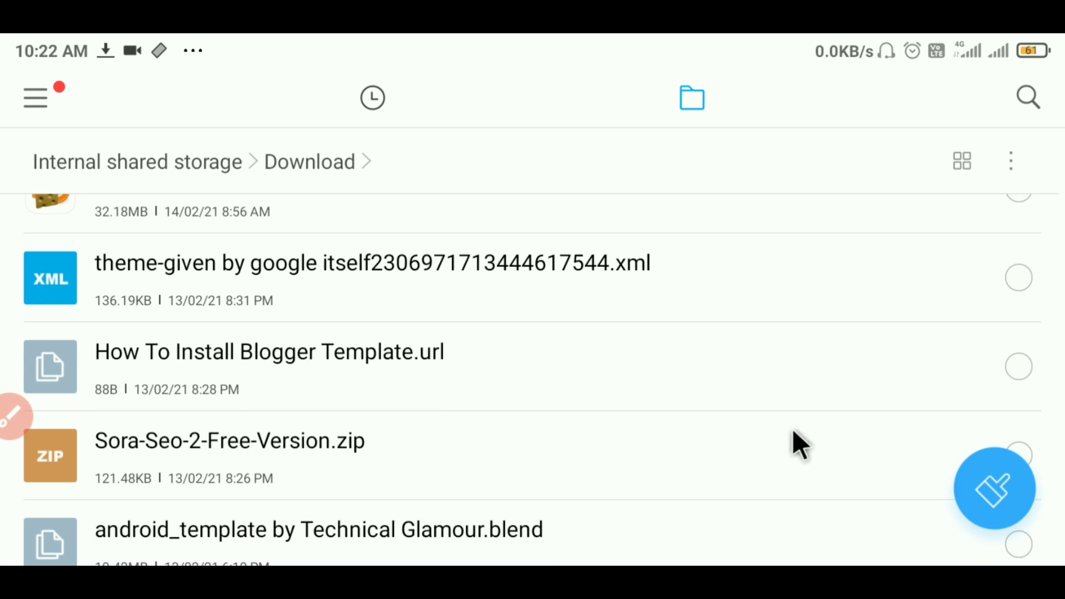
{"action": "scroll", "coordinate": [679, 494], "scroll_direction": "down", "scroll_amount": 2}
{"action": "scroll", "coordinate": [678, 493], "scroll_direction": "down", "scroll_amount": 1}
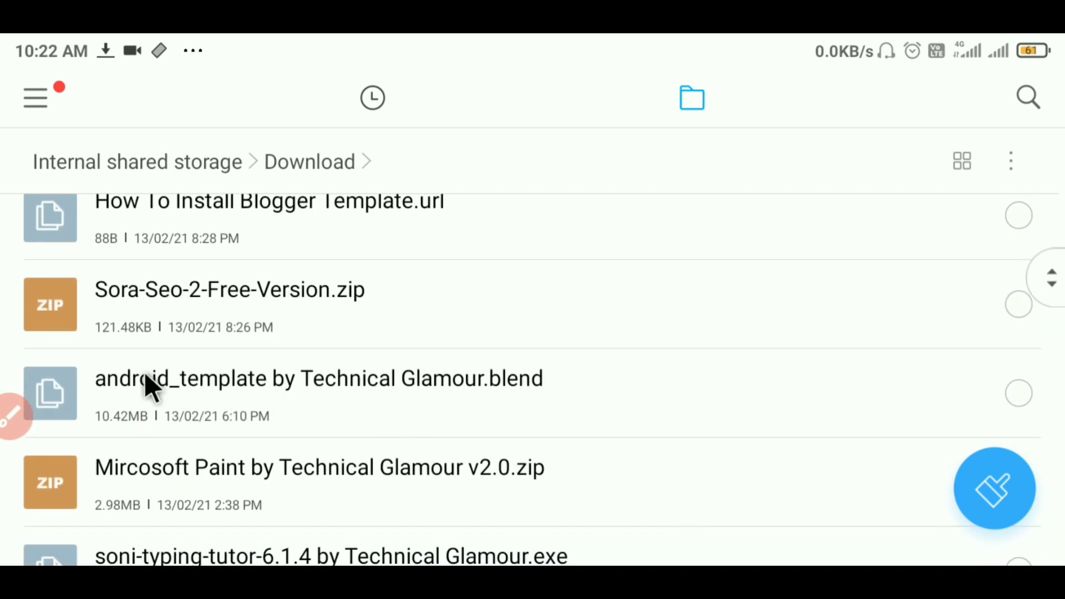
Step: Point out the android_template .blend file, then open the BlenderPlayer 2.63 apk's install prompt
{"action": "left_click", "coordinate": [26, 410]}
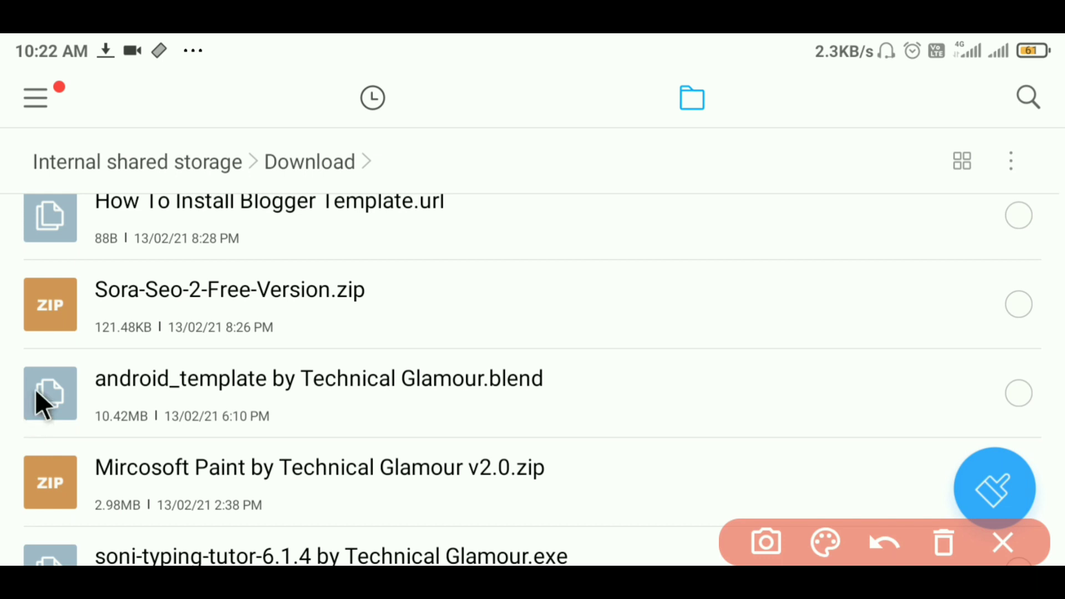
{"action": "mouse_move", "coordinate": [35, 391]}
{"action": "left_mouse_down"}
{"action": "mouse_move", "coordinate": [111, 355]}
{"action": "mouse_move", "coordinate": [566, 387]}
{"action": "mouse_move", "coordinate": [446, 418]}
{"action": "mouse_move", "coordinate": [50, 409]}
{"action": "left_mouse_up"}
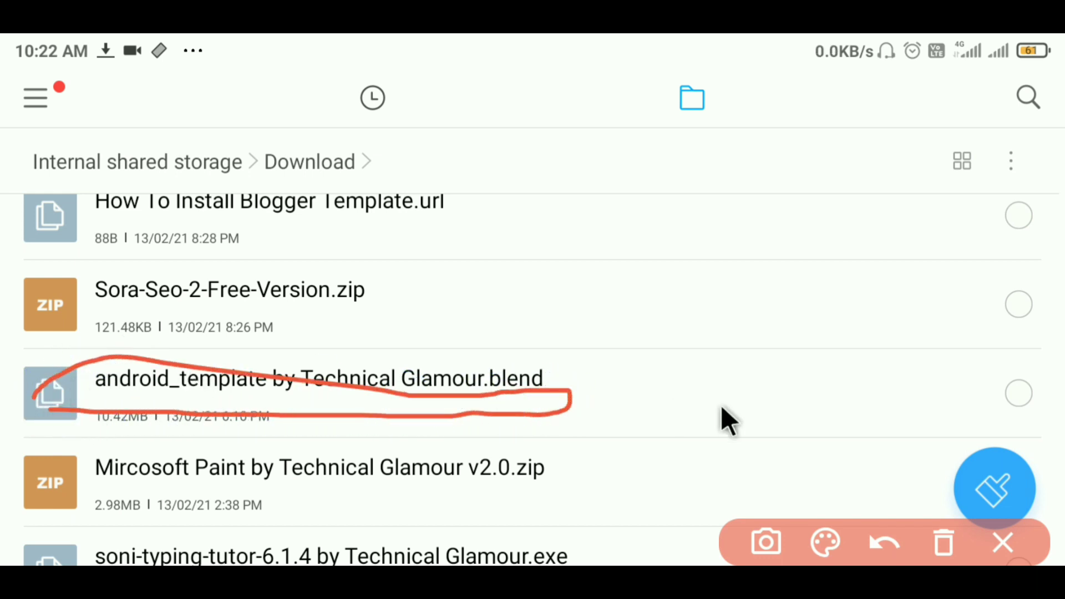
{"action": "left_click", "coordinate": [943, 544]}
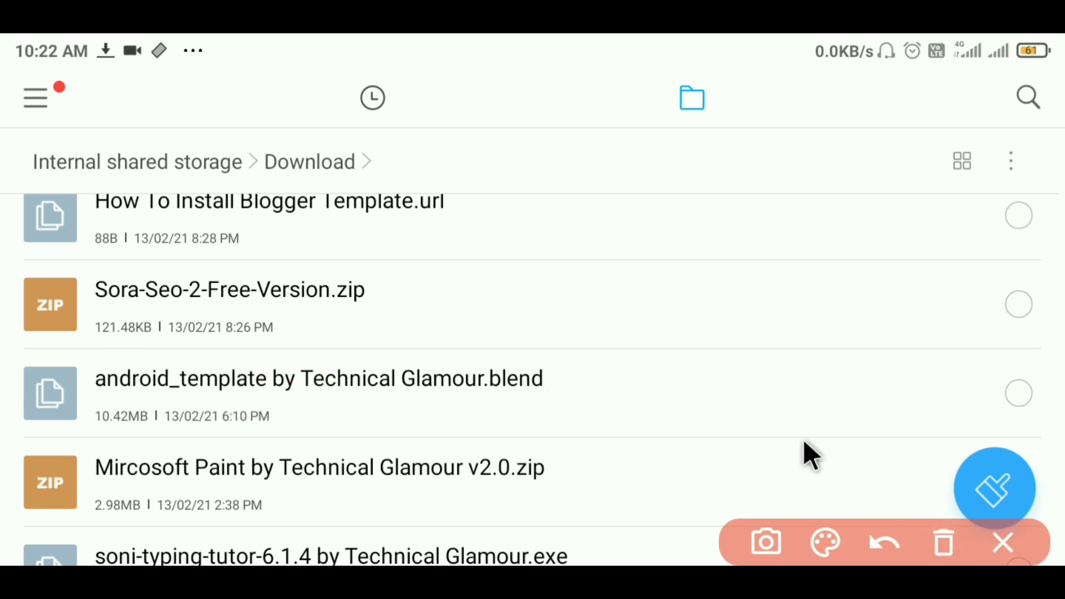
{"action": "left_click_drag", "start_coordinate": [327, 310], "coordinate": [332, 321]}
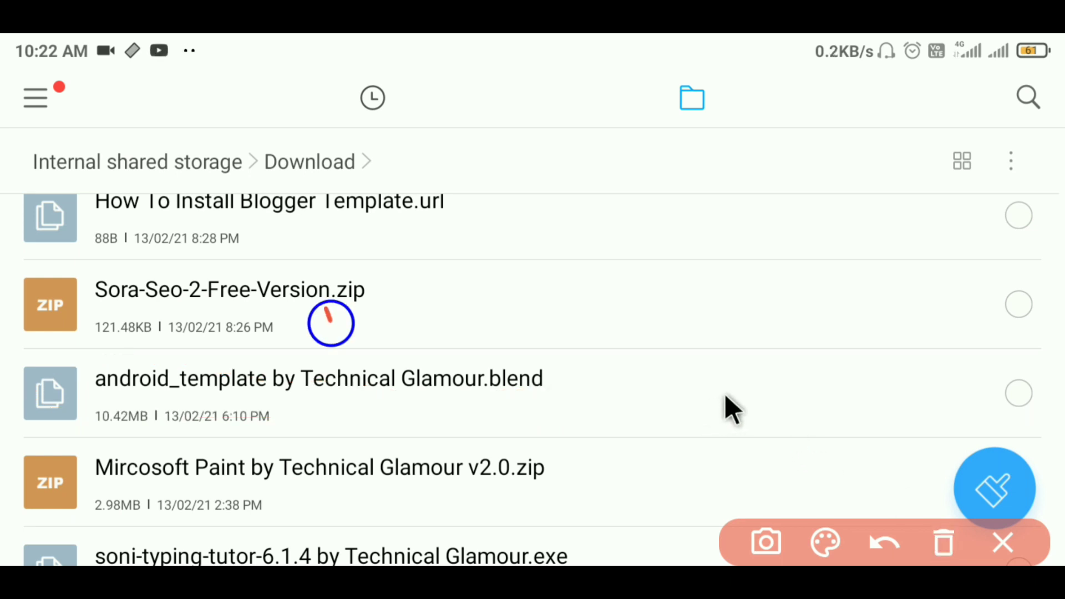
{"action": "left_click", "coordinate": [1003, 544]}
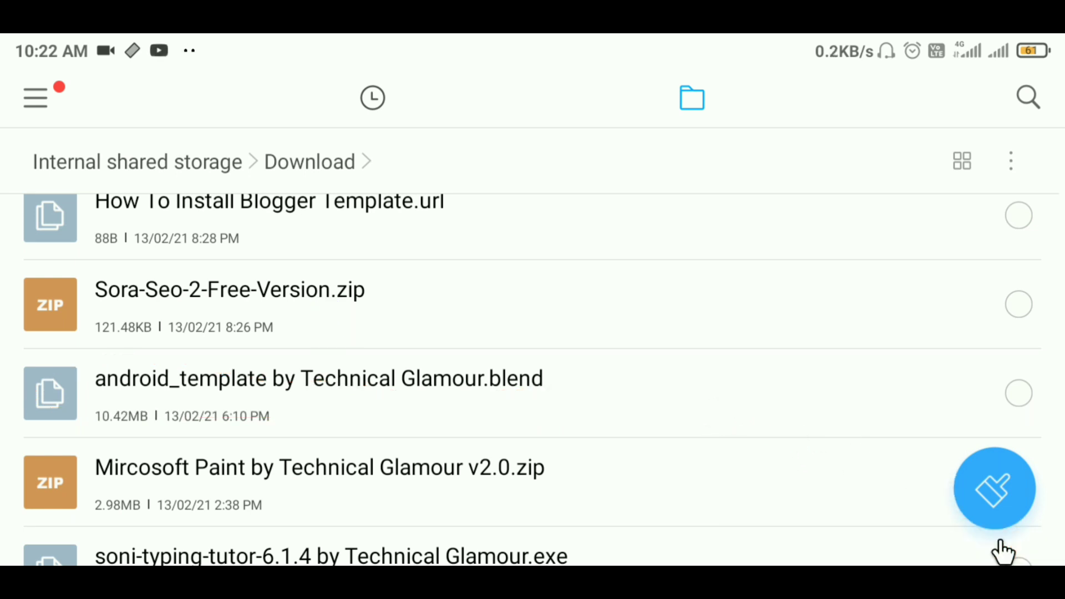
{"action": "scroll", "coordinate": [1003, 547], "scroll_direction": "up", "scroll_amount": 5}
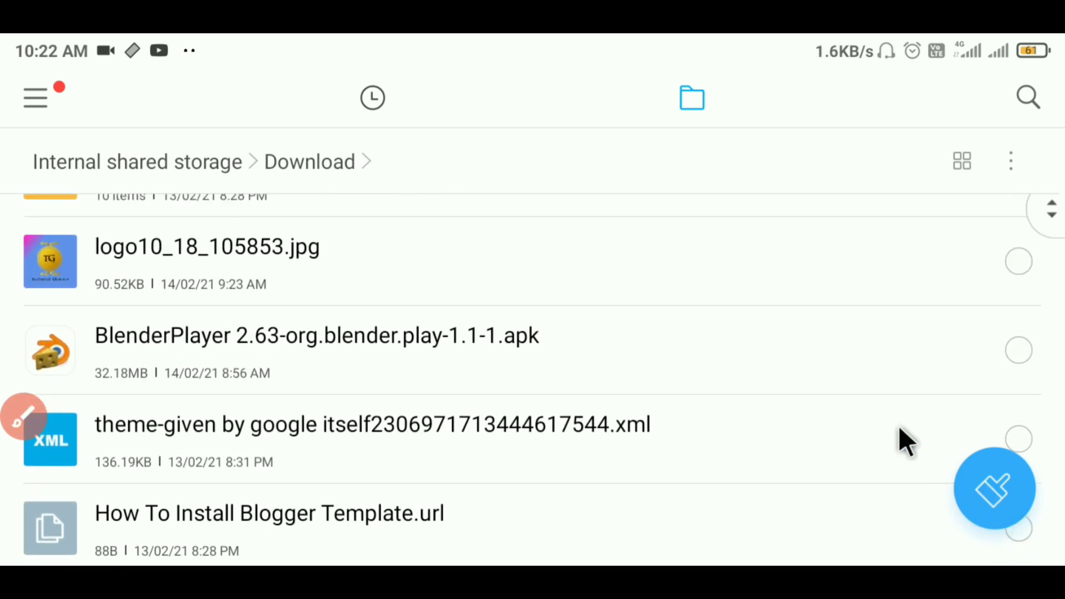
{"action": "left_click", "coordinate": [648, 347]}
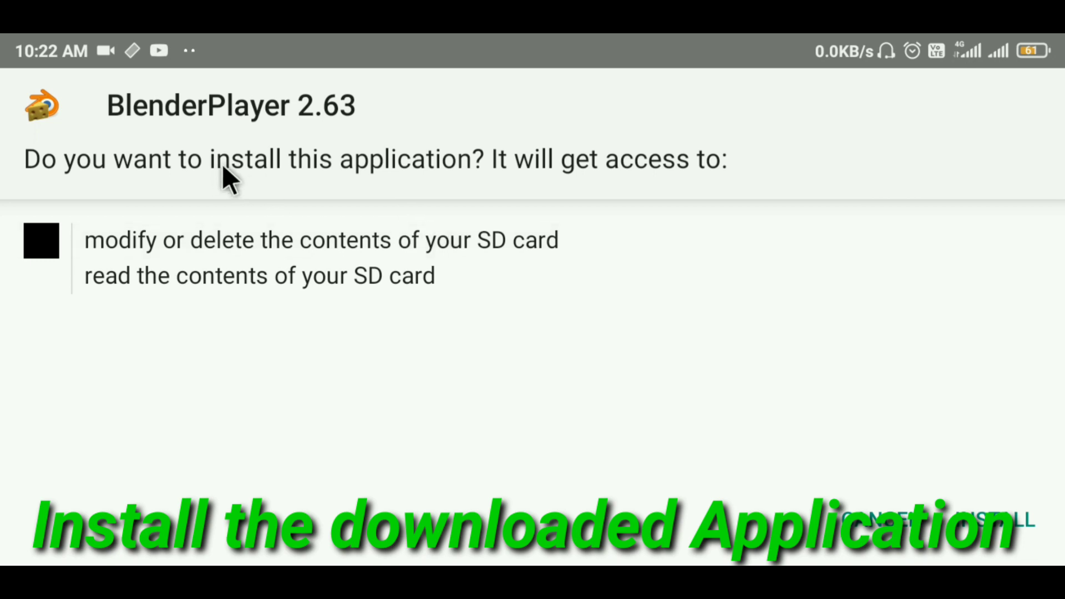
Step: Confirm INSTALL on the BlenderPlayer 2.63 install prompt
{"action": "left_click", "coordinate": [998, 520]}
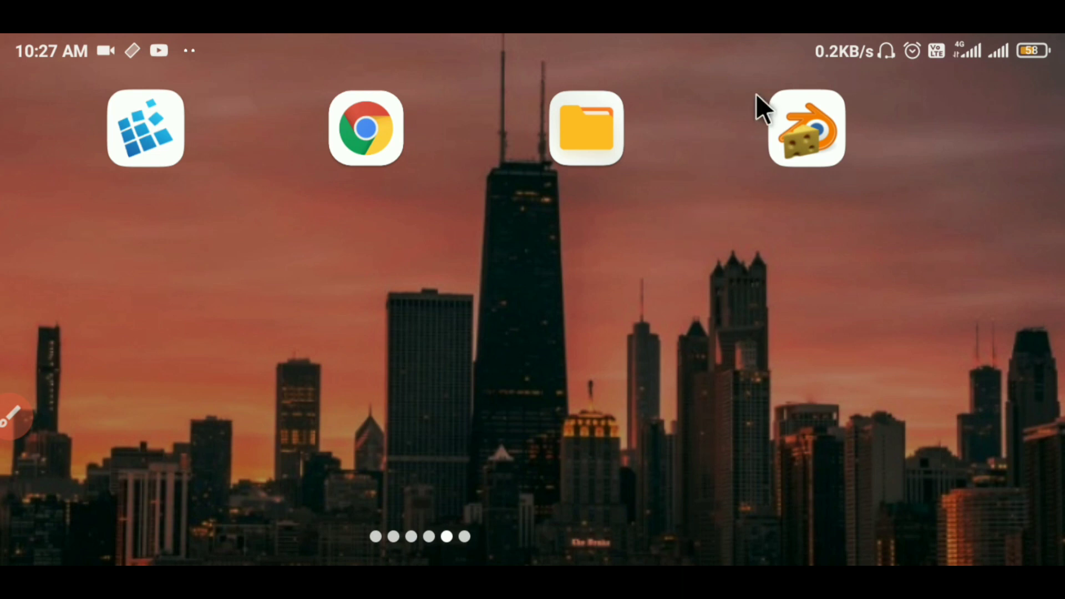
Step: Launch BlenderPlayer 2.63 from its home-screen icon
{"action": "left_click", "coordinate": [828, 127]}
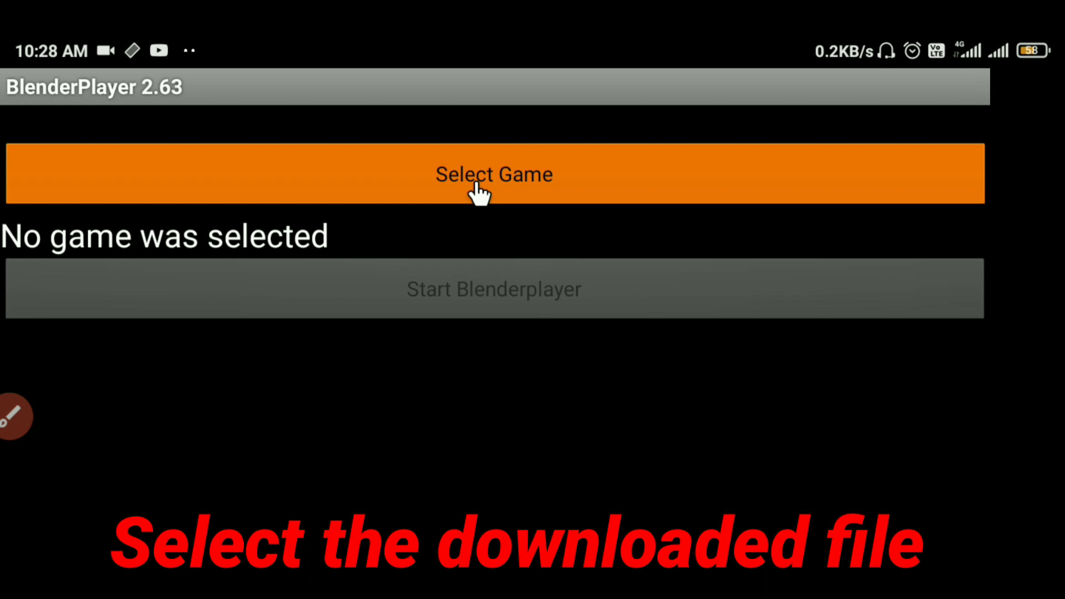
Step: Choose Select Game and pick File Manager from the Open from drawer
{"action": "left_click", "coordinate": [480, 190]}
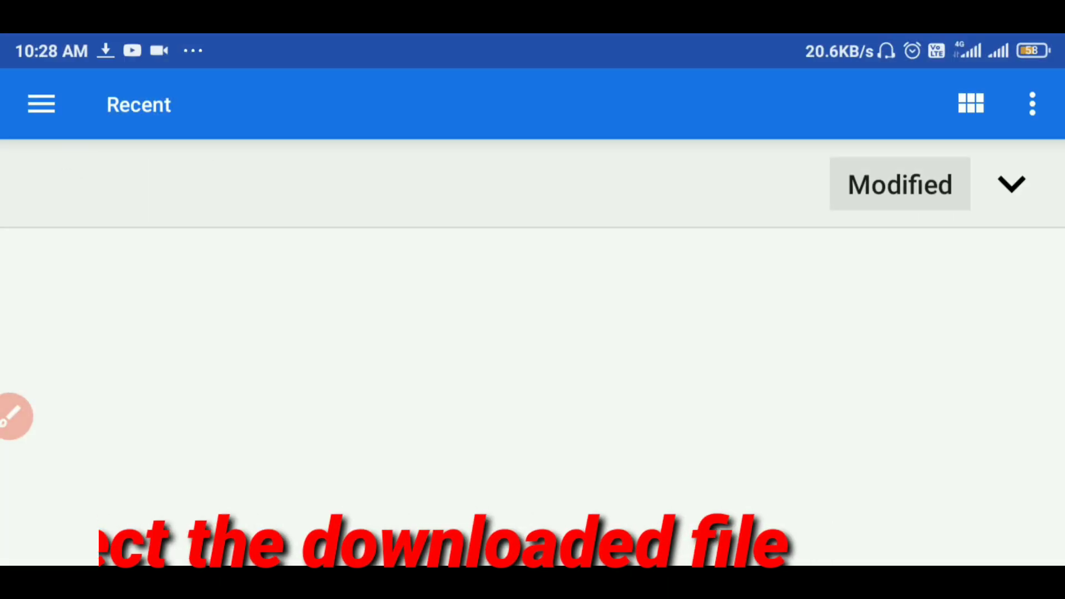
{"action": "left_click", "coordinate": [42, 105]}
{"action": "scroll", "coordinate": [216, 362], "scroll_direction": "down", "scroll_amount": 5}
{"action": "scroll", "coordinate": [217, 362], "scroll_direction": "down", "scroll_amount": 2}
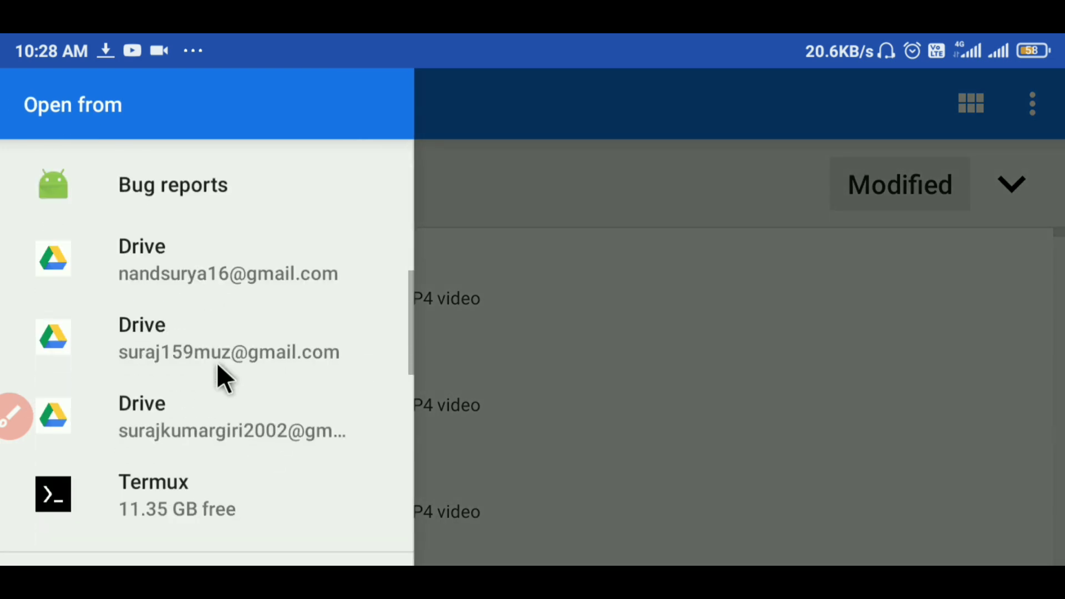
{"action": "scroll", "coordinate": [218, 364], "scroll_direction": "down", "scroll_amount": 3}
{"action": "scroll", "coordinate": [216, 301], "scroll_direction": "up", "scroll_amount": 1}
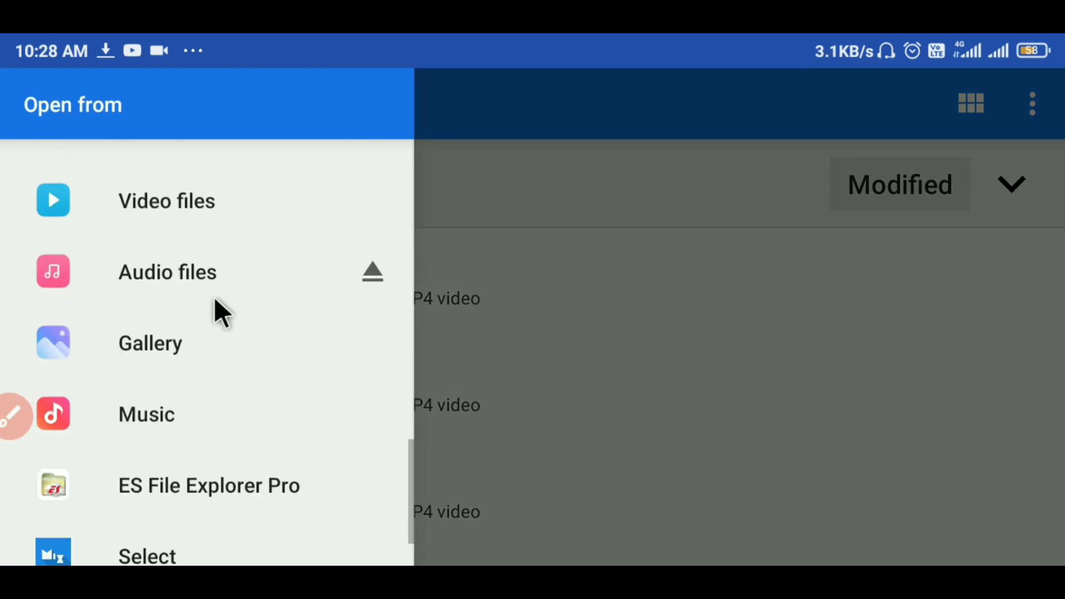
{"action": "scroll", "coordinate": [216, 302], "scroll_direction": "down", "scroll_amount": 1}
{"action": "scroll", "coordinate": [217, 303], "scroll_direction": "up", "scroll_amount": 3}
{"action": "scroll", "coordinate": [220, 303], "scroll_direction": "up", "scroll_amount": 1}
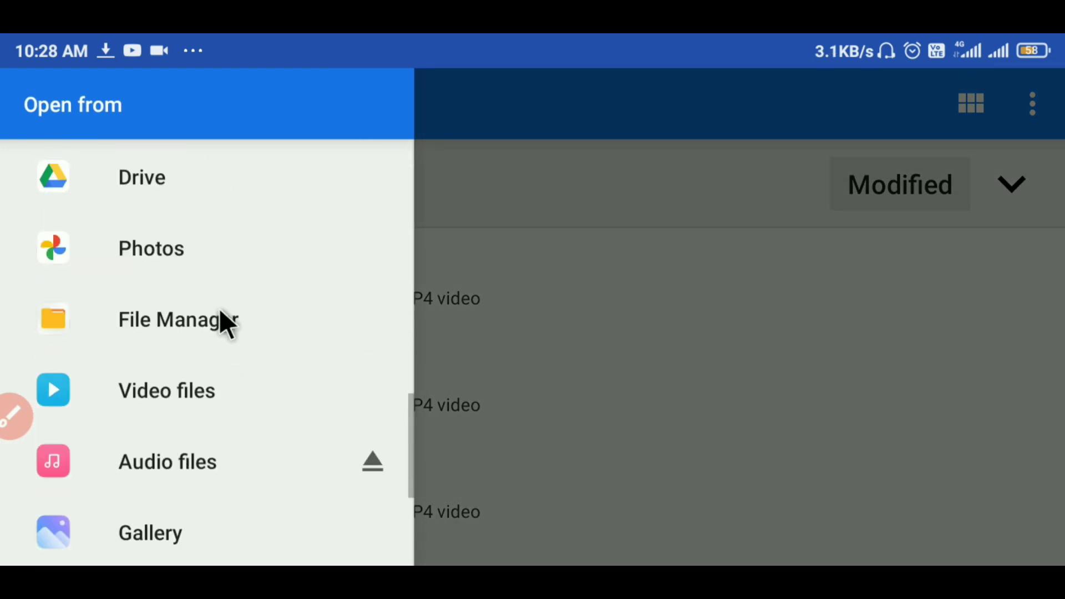
{"action": "left_click", "coordinate": [219, 318]}
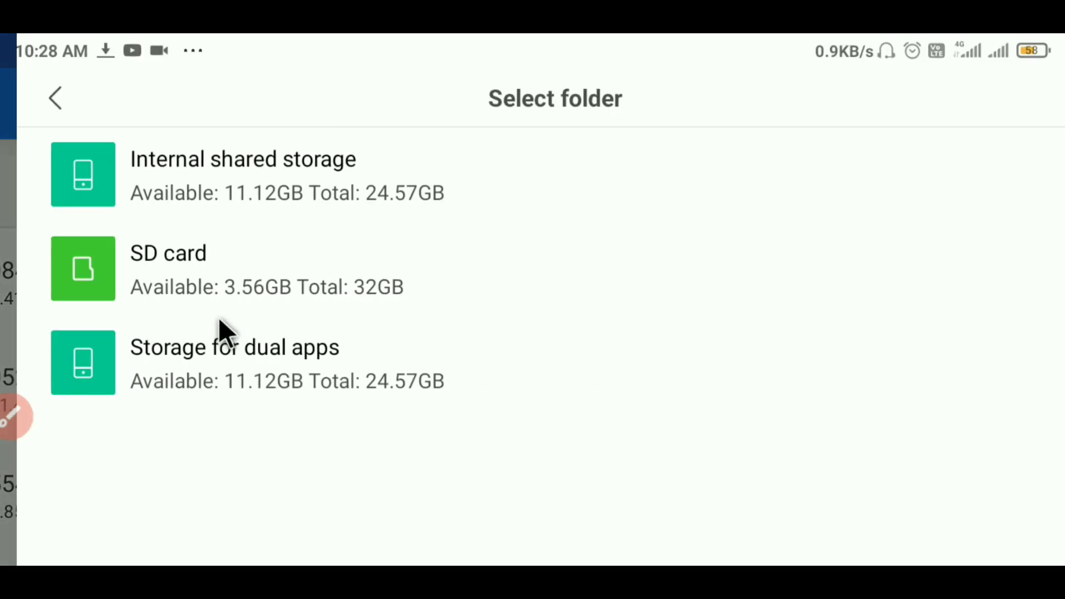
Step: Tick the android_template .blend file in Internal shared storage > Download and confirm with OK
{"action": "left_click", "coordinate": [283, 182]}
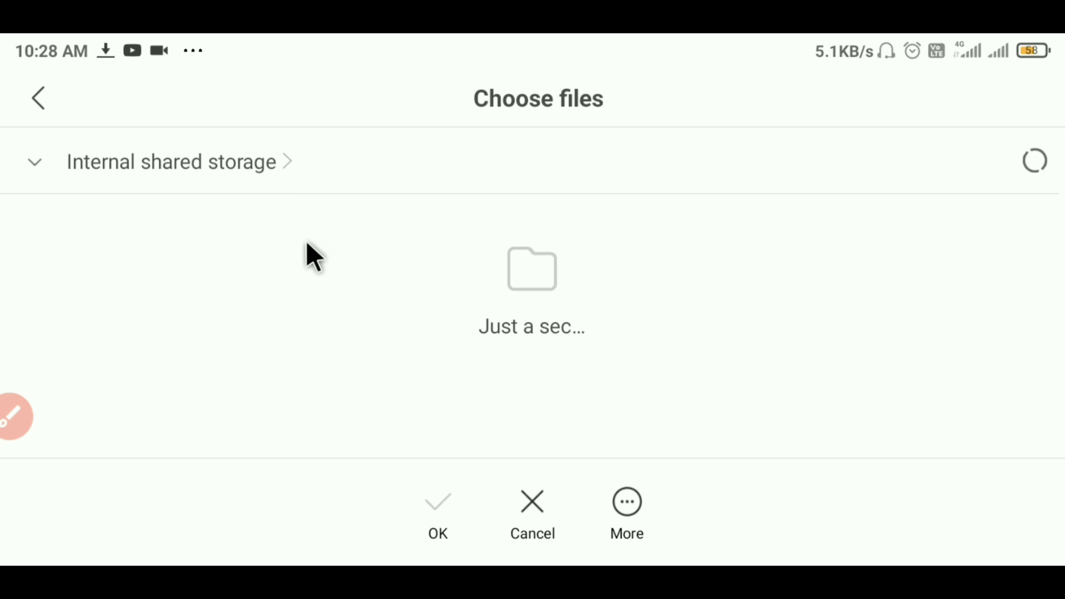
{"action": "left_click", "coordinate": [292, 233]}
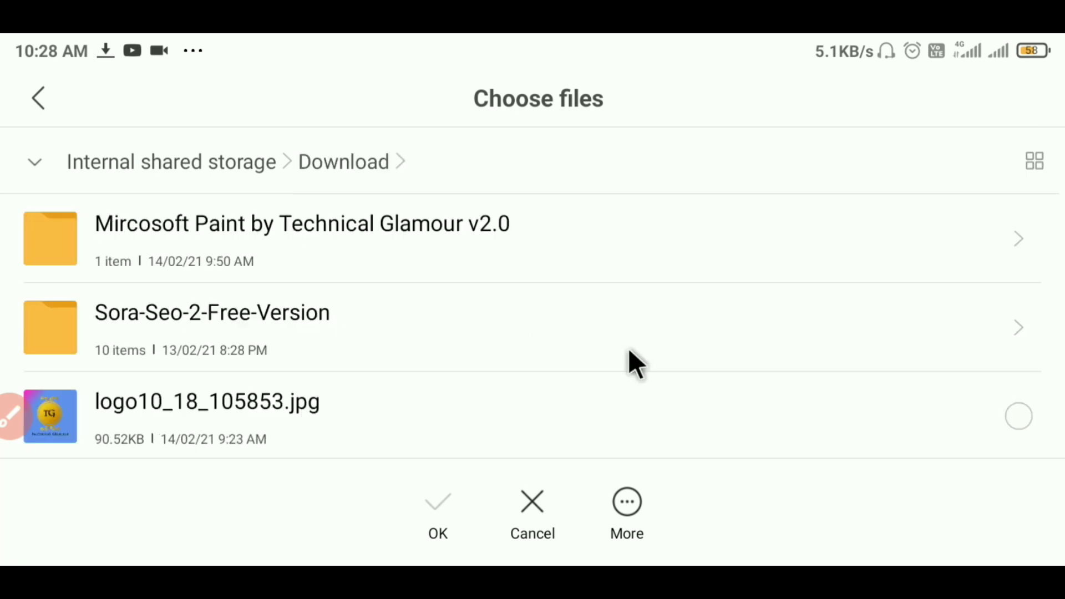
{"action": "scroll", "coordinate": [631, 351], "scroll_direction": "down", "scroll_amount": 1}
{"action": "scroll", "coordinate": [636, 352], "scroll_direction": "down", "scroll_amount": 1}
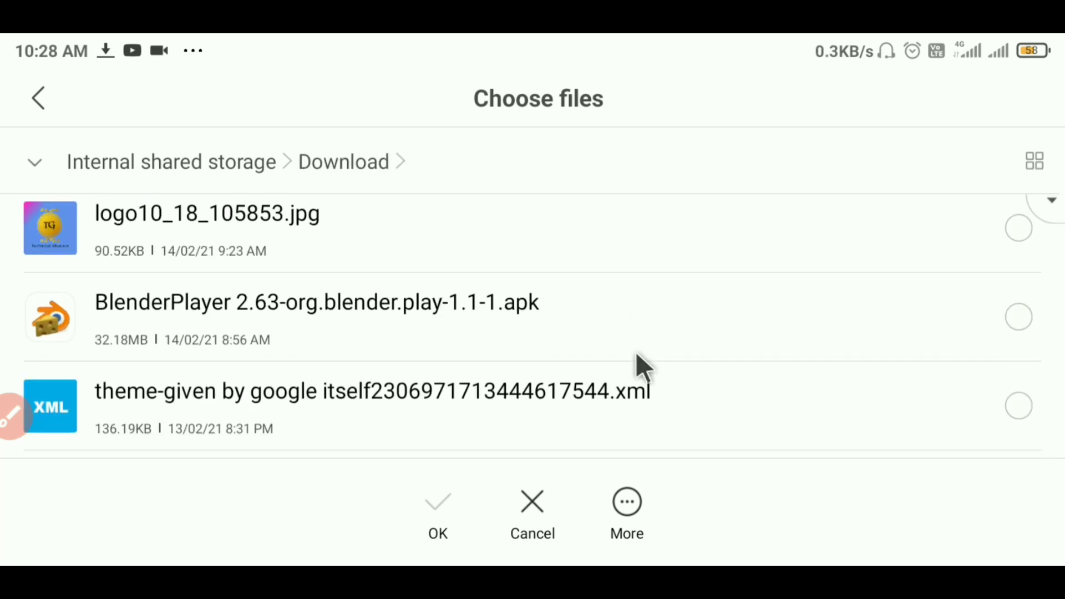
{"action": "scroll", "coordinate": [637, 355], "scroll_direction": "down", "scroll_amount": 1}
{"action": "scroll", "coordinate": [638, 362], "scroll_direction": "down", "scroll_amount": 1}
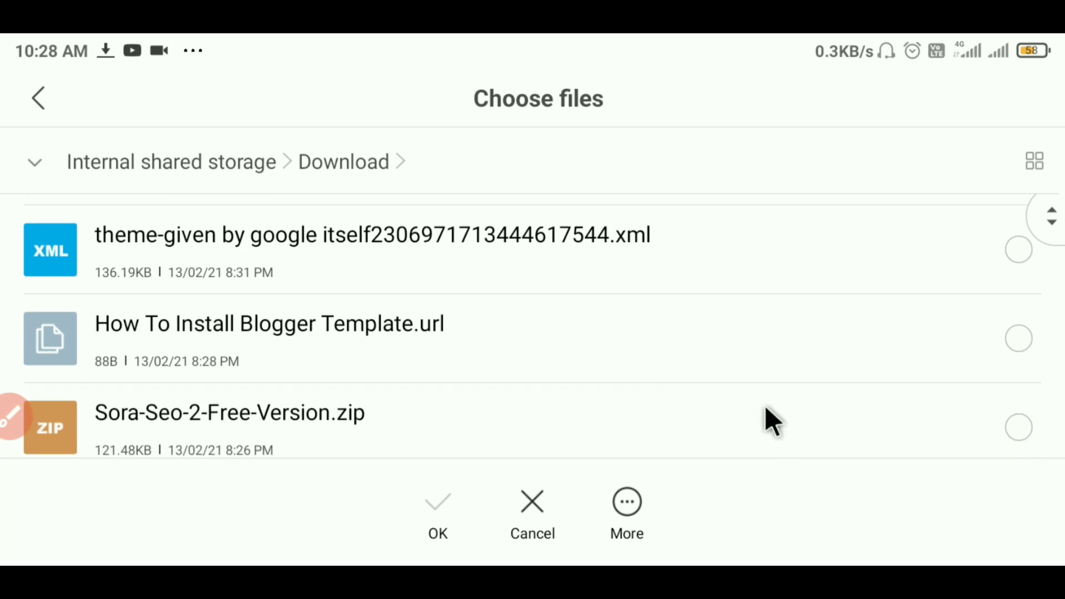
{"action": "left_click_drag", "start_coordinate": [730, 426], "coordinate": [720, 215]}
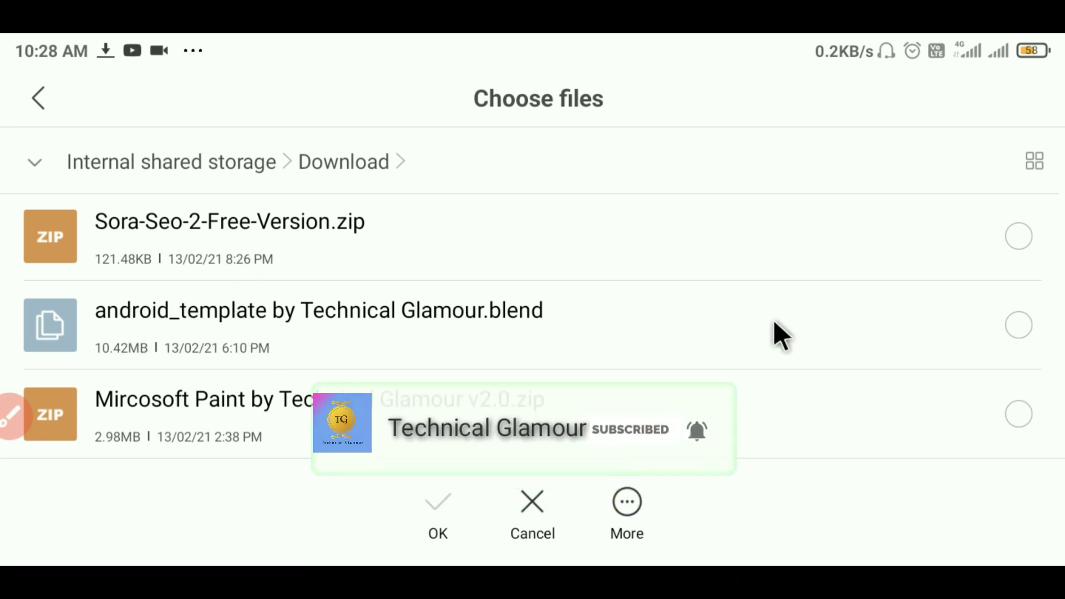
{"action": "left_click", "coordinate": [1022, 326]}
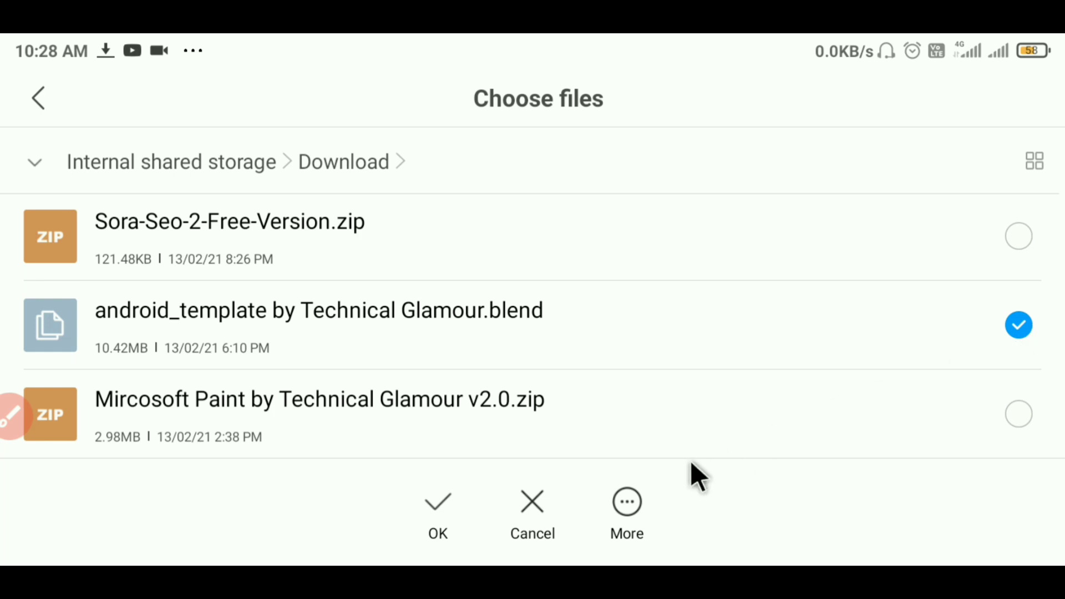
{"action": "left_click", "coordinate": [437, 505]}
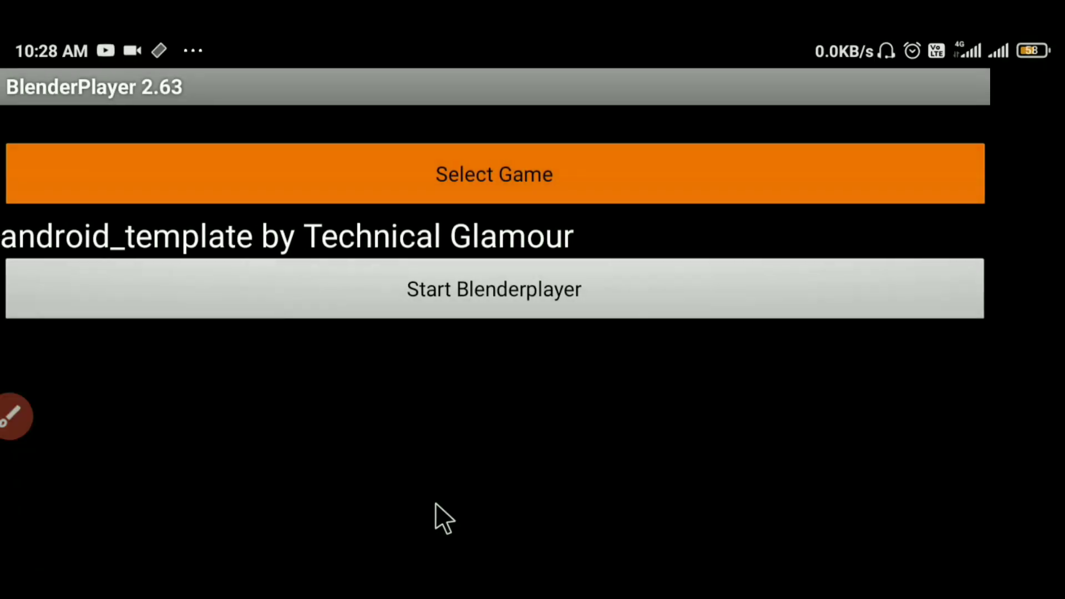
Step: Run the loaded android_template game with Start Blenderplayer
{"action": "left_click", "coordinate": [535, 297]}
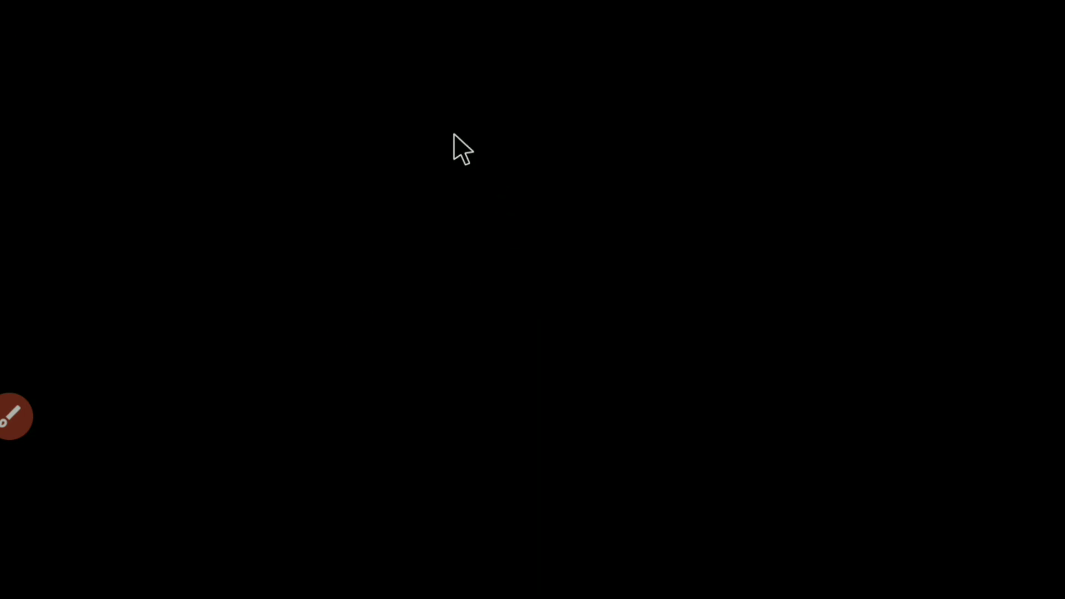